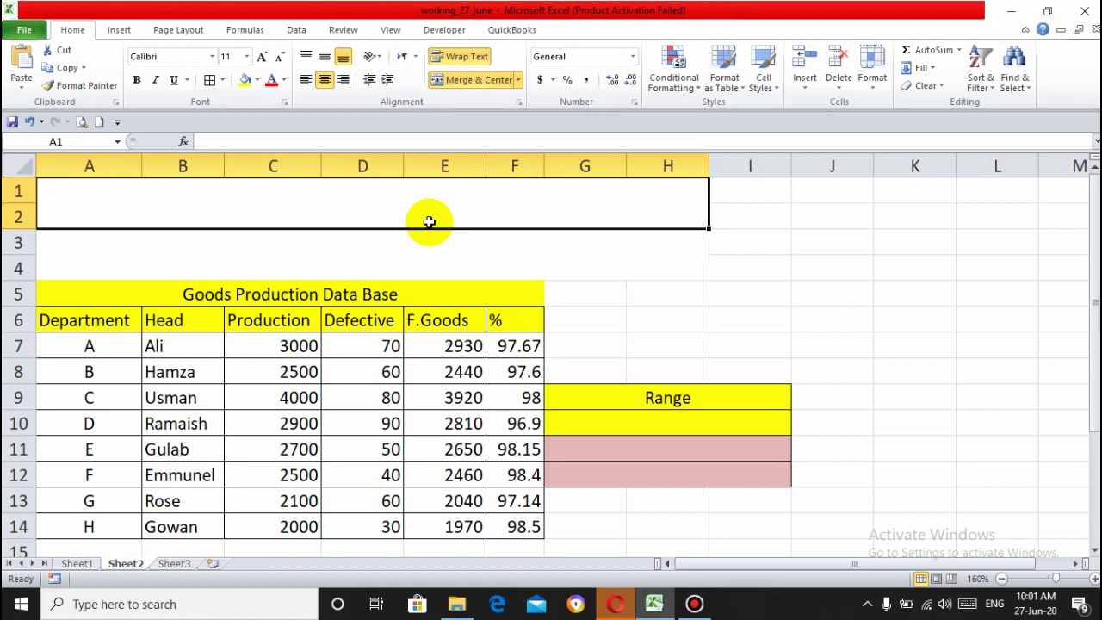
# In merged cell A1, type 'Range: The simplest measure of variability is the range… which is defined', correcting typos
pyautogui.write('Rane')
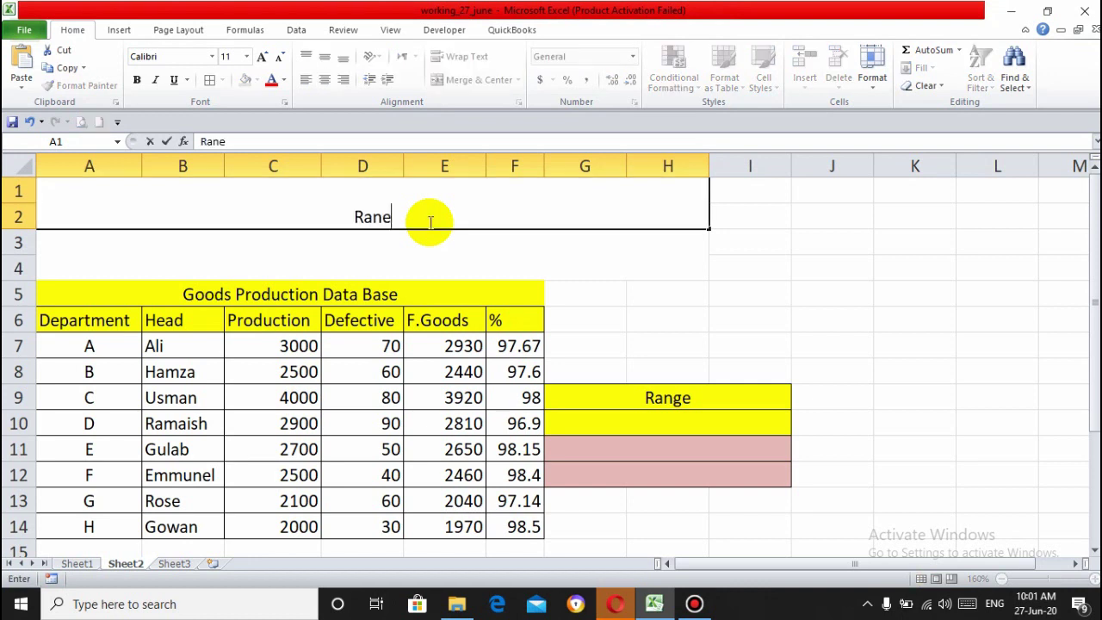
pyautogui.press('BackSpace')
pyautogui.write('ge')
pyautogui.write(' : The Simplest measures ')
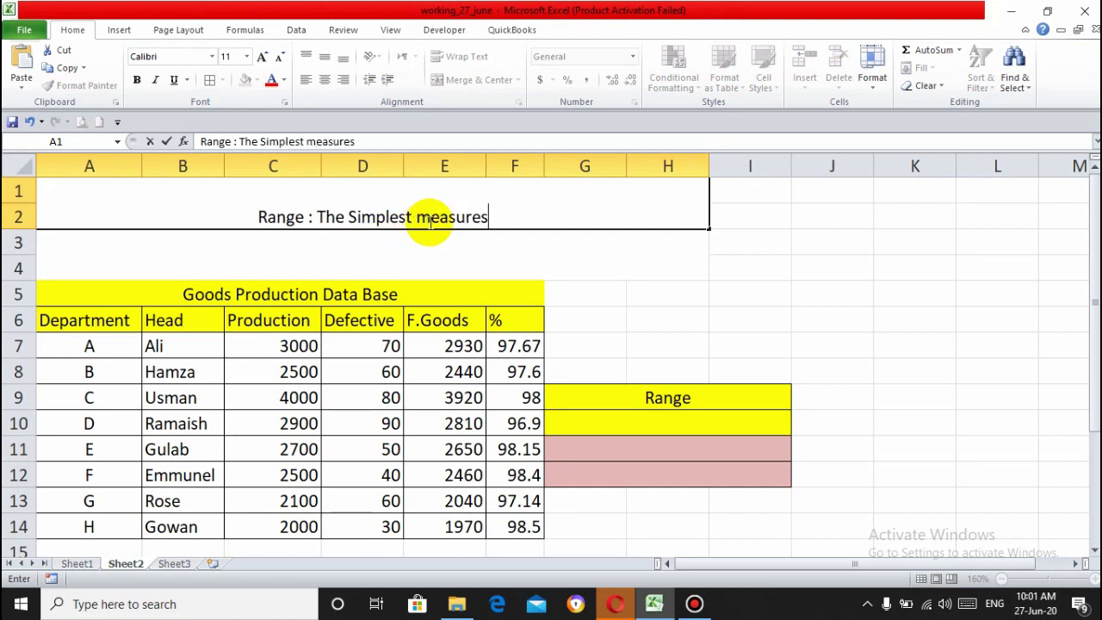
pyautogui.write('of variability is the rane')
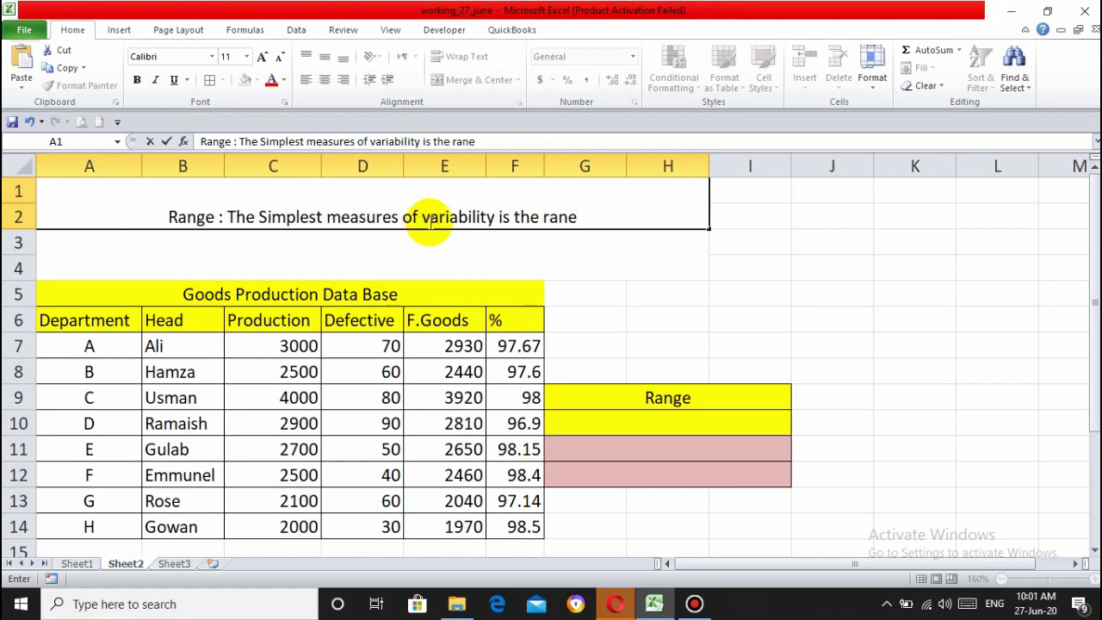
pyautogui.write(' ( also sometimes called the spread')
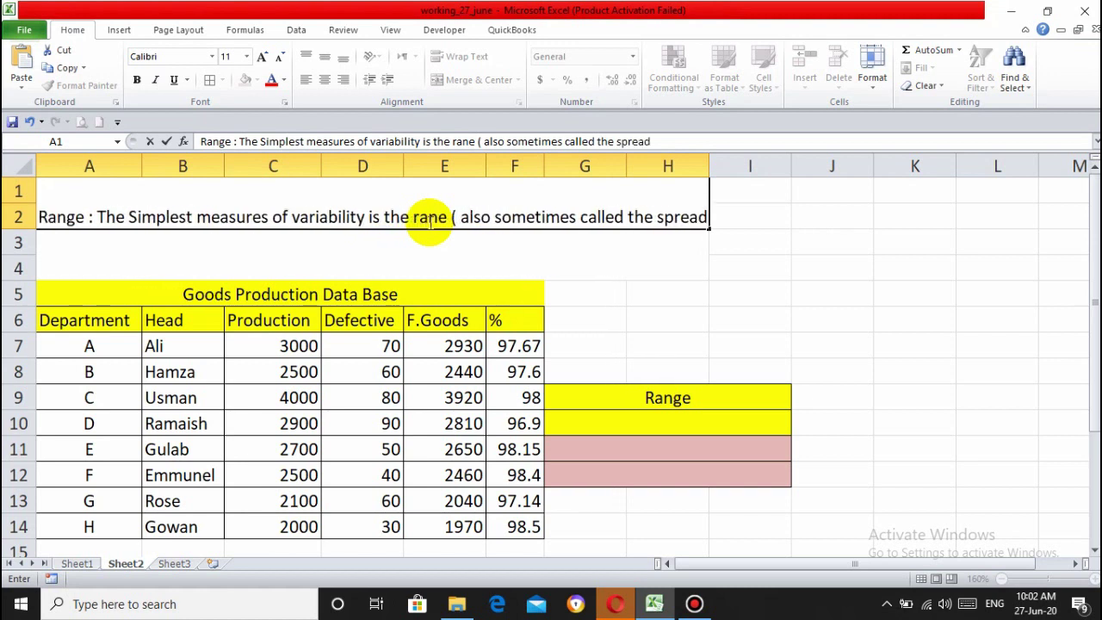
pyautogui.write('), which')
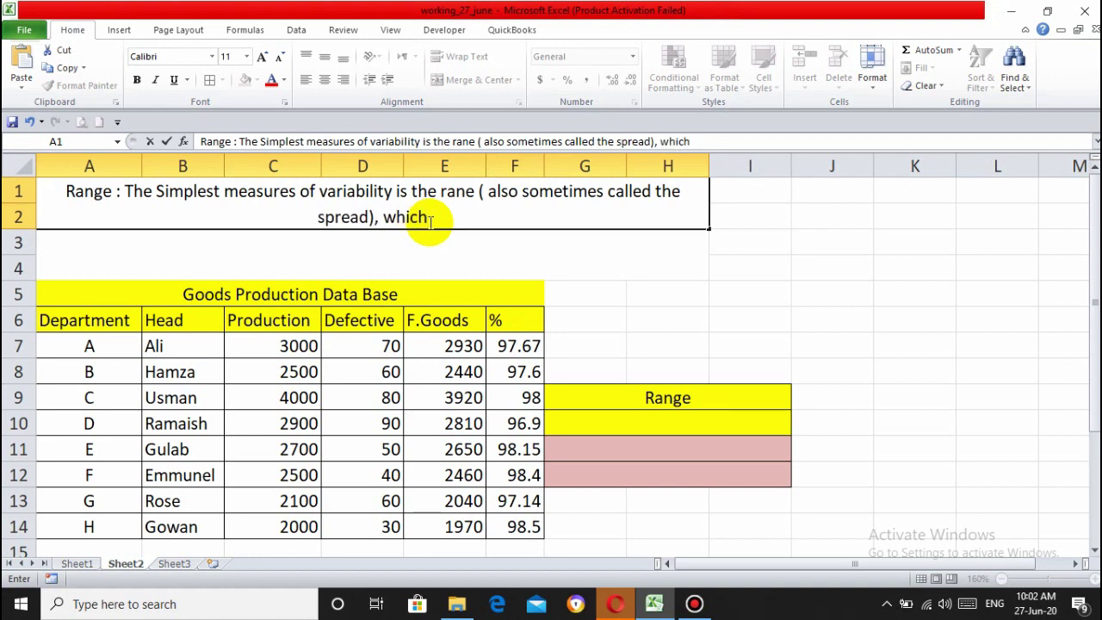
pyautogui.press('BackSpace')
pyautogui.press('BackSpace')
pyautogui.write('ch')
pyautogui.write(' is def')
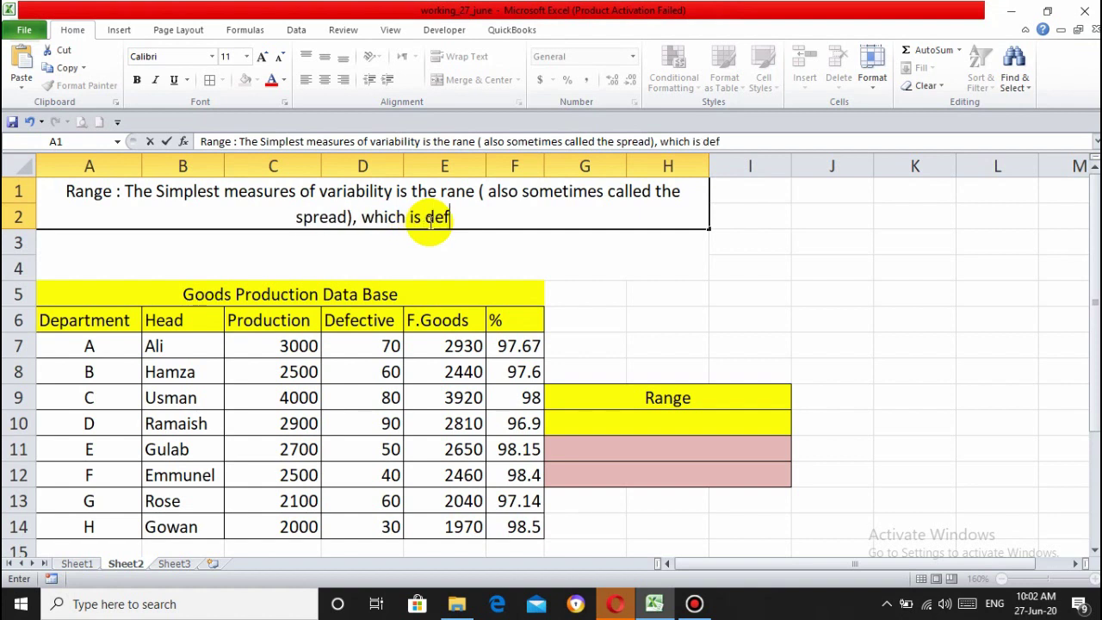
pyautogui.write('iedn')
pyautogui.press('BackSpace')
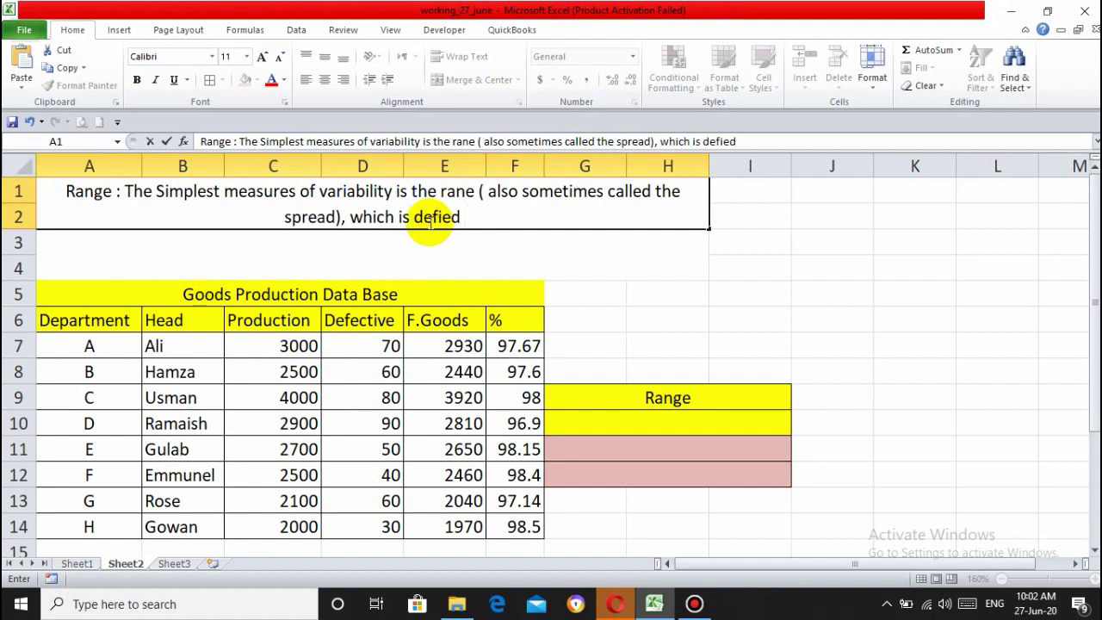
pyautogui.press('BackSpace')
pyautogui.press('BackSpace')
# Finish the definition with 'as the difference between a data set's maximum and minimum values.' and commit it
pyautogui.write('end')
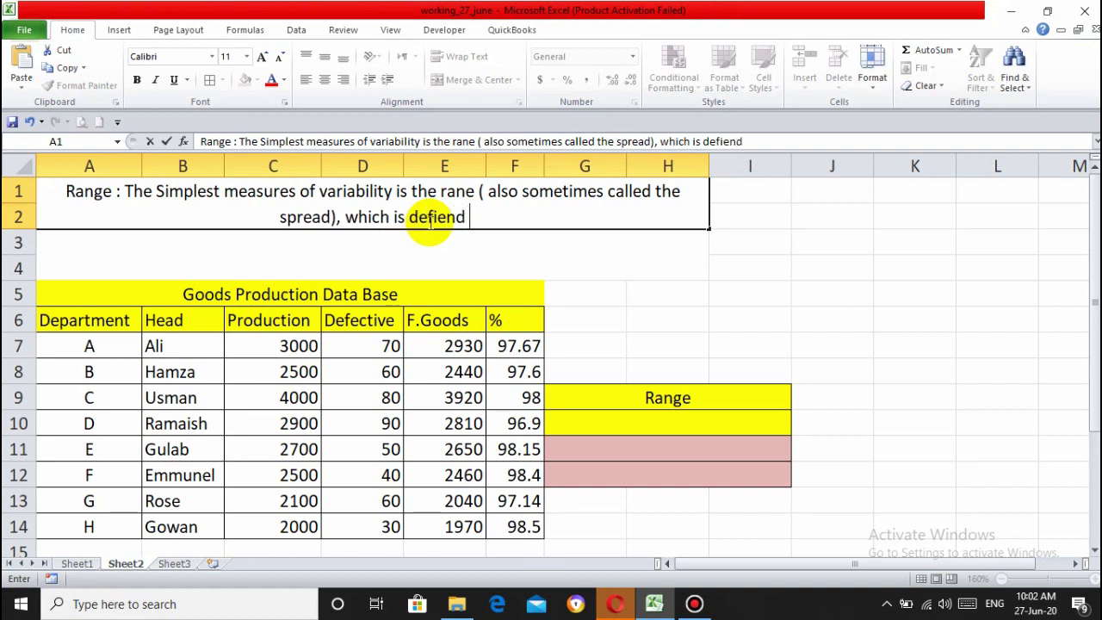
pyautogui.write(' as the diffe')
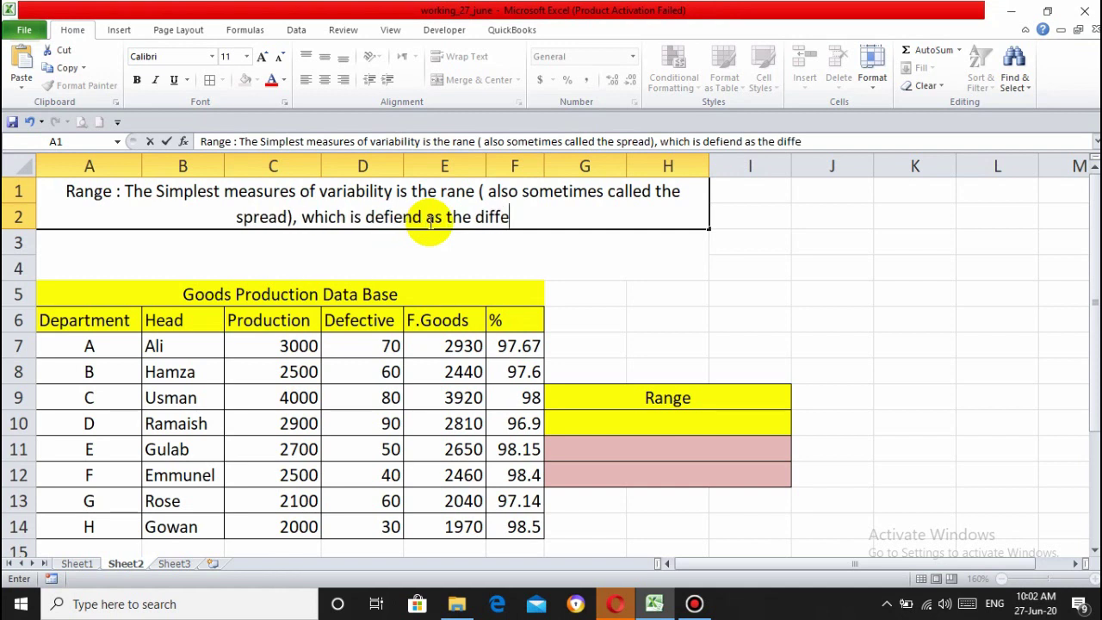
pyautogui.write('rence ')
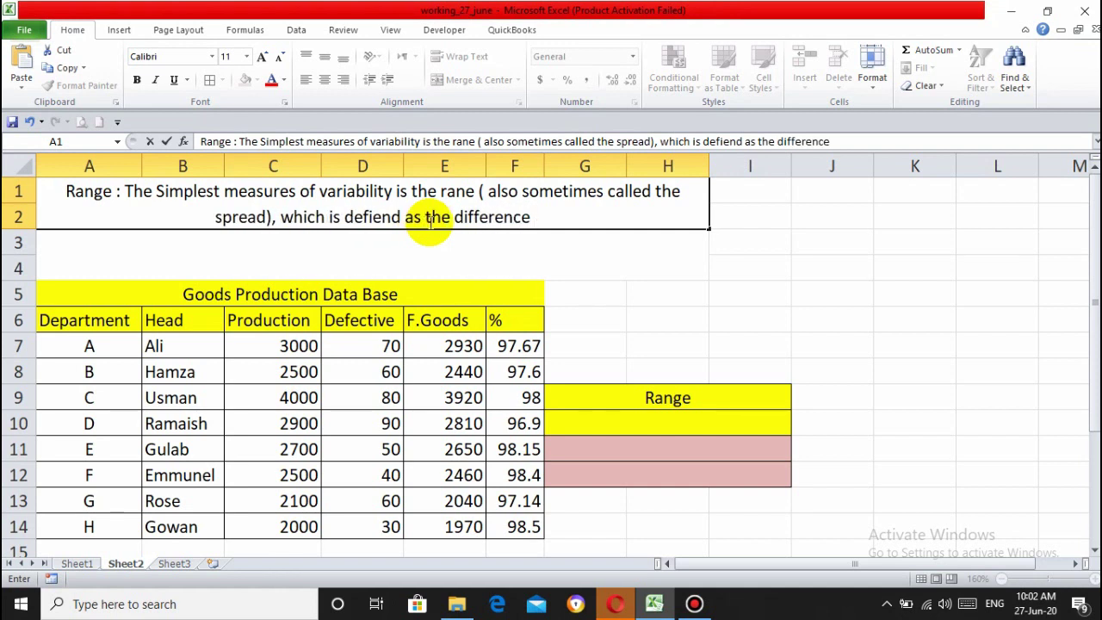
pyautogui.write('bet')
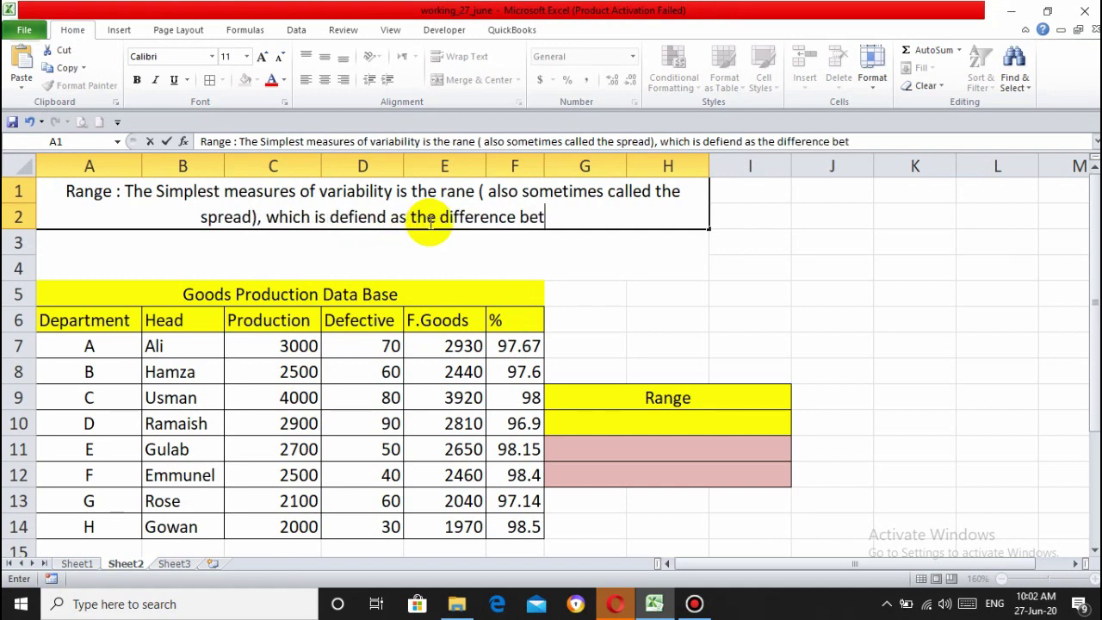
pyautogui.write('ween')
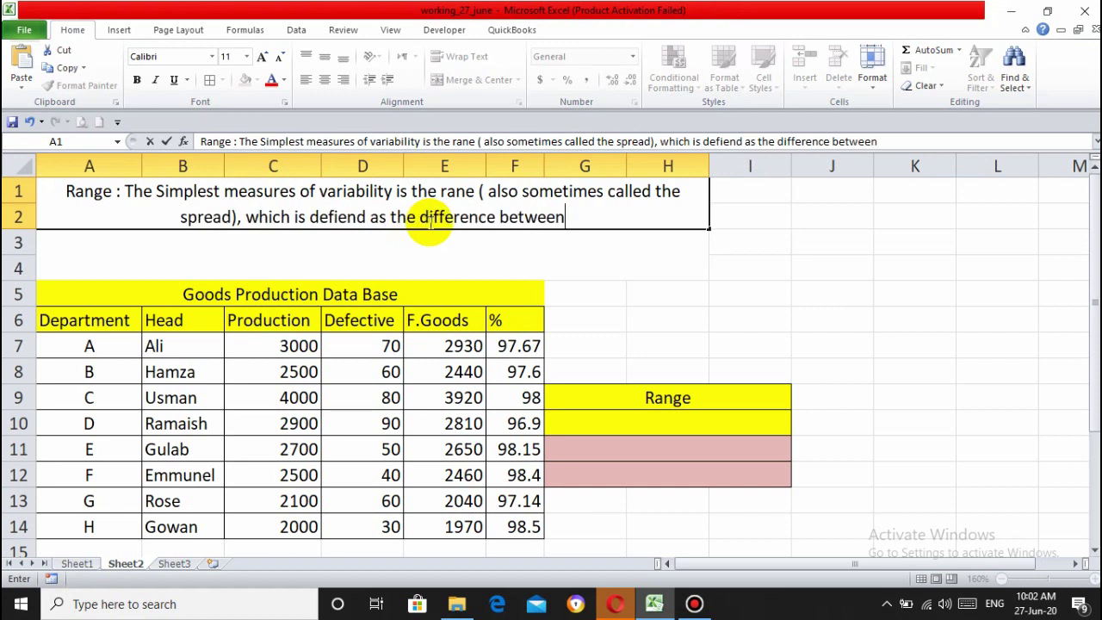
pyautogui.write(' a data set')
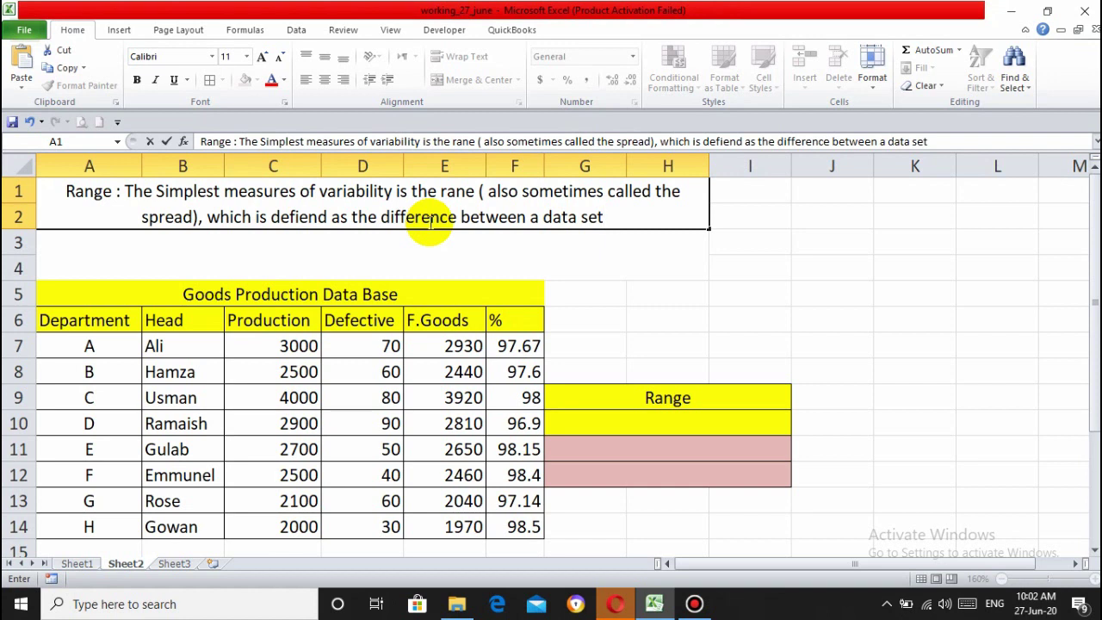
pyautogui.write(';s')
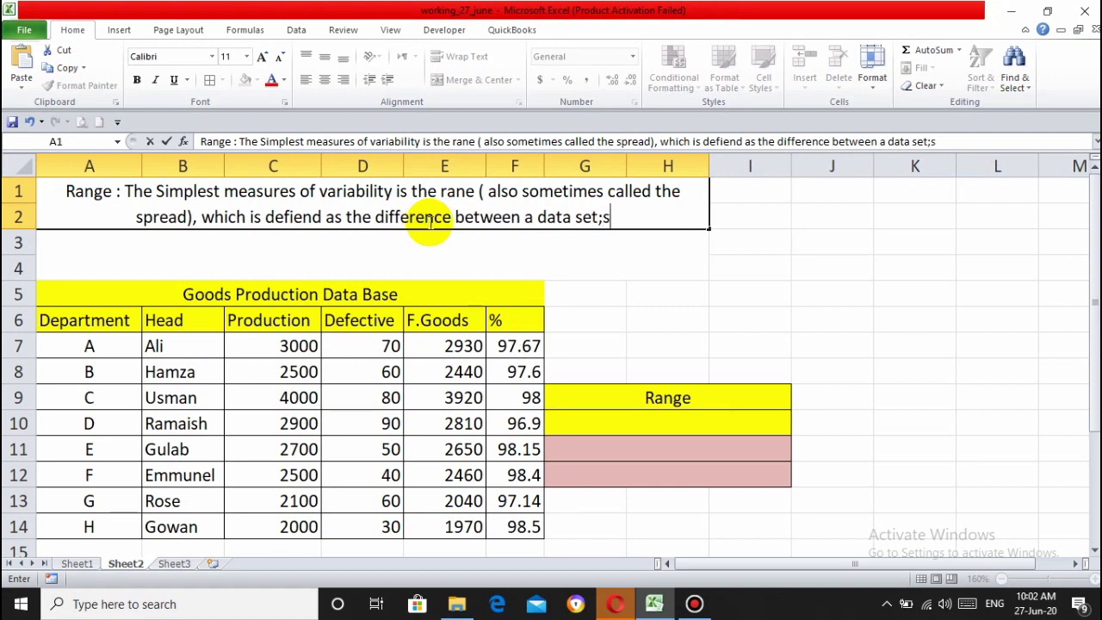
pyautogui.press('BackSpace')
pyautogui.press('BackSpace')
pyautogui.write(',s')
pyautogui.press('BackSpace')
pyautogui.press('BackSpace')
pyautogui.write('s ')
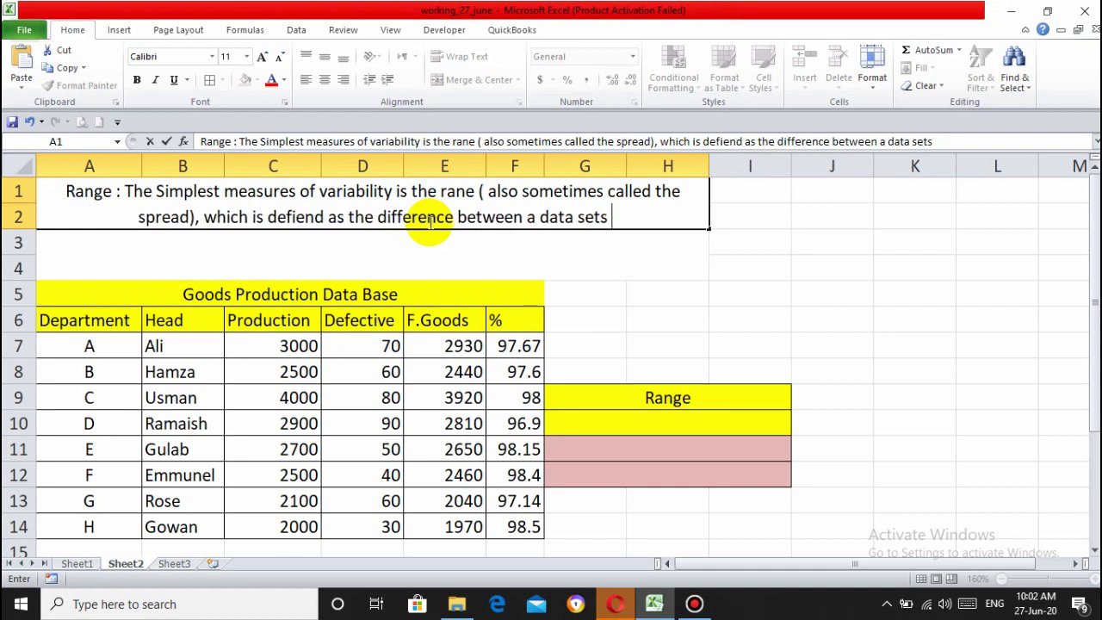
pyautogui.write('maximum and min')
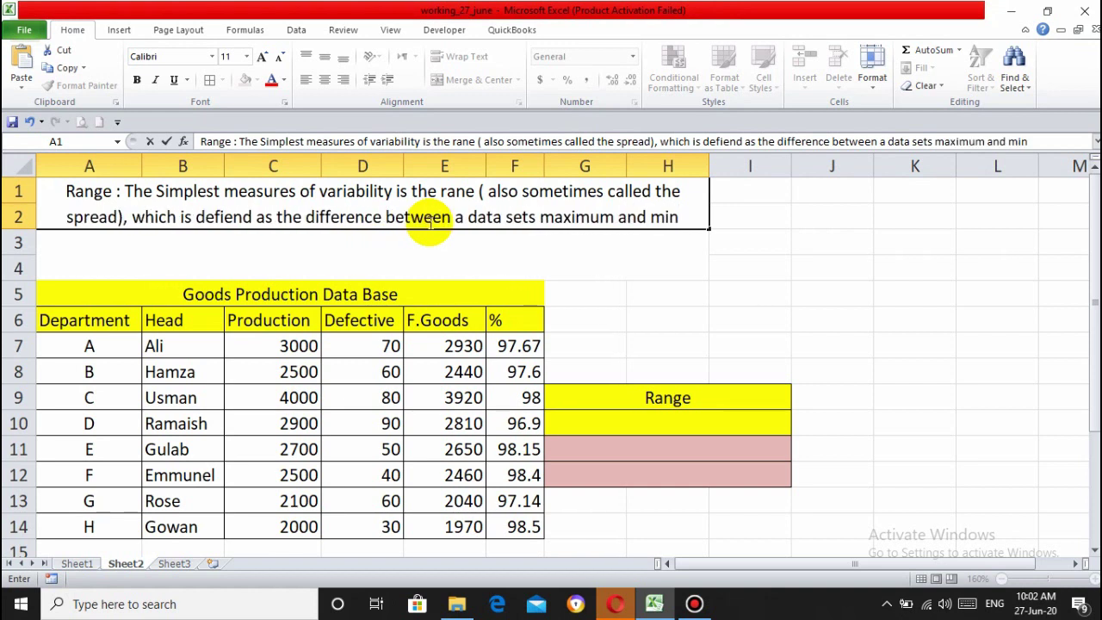
pyautogui.write('mum values.')
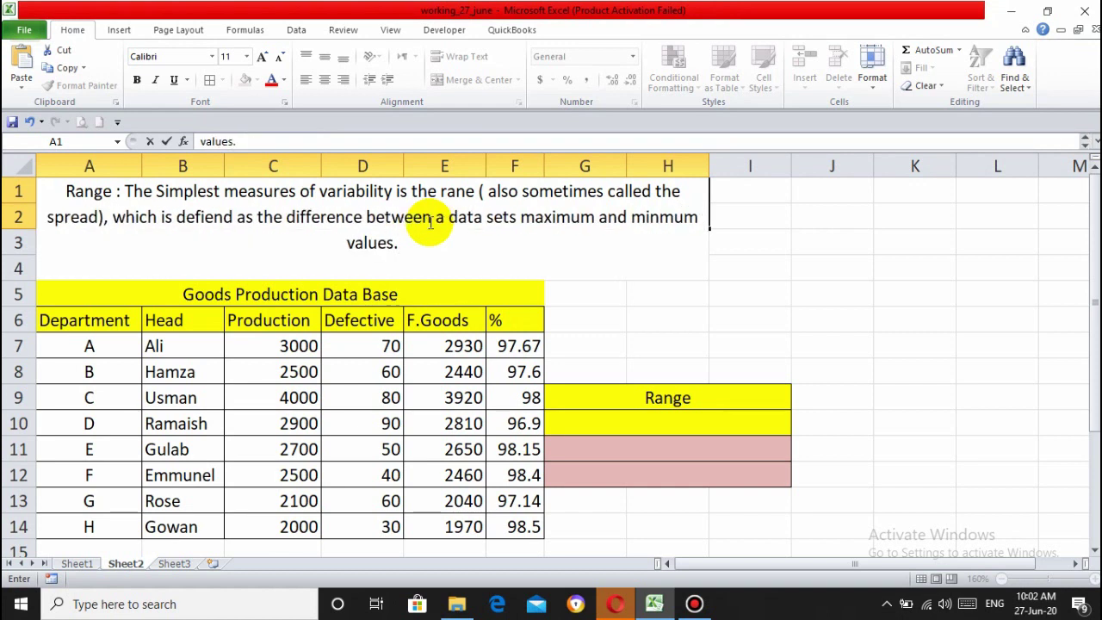
pyautogui.press('Return')
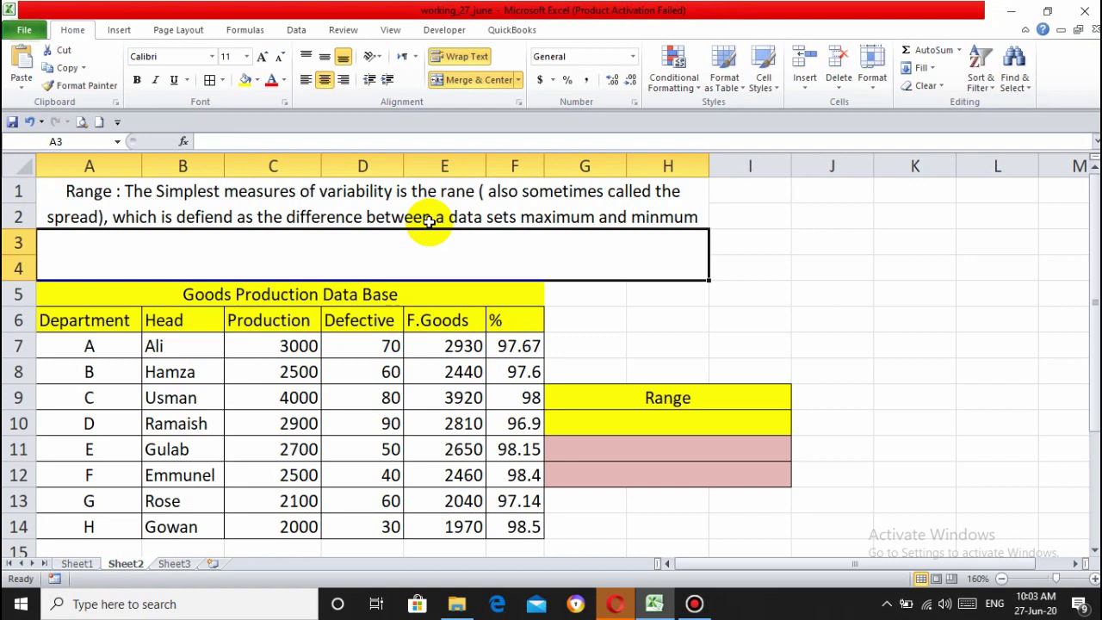
# Enter =MAX(C7:C14)-MIN(C7:C14) in G10 under the Range heading, giving 2000
pyautogui.click(669, 424)
pyautogui.write('=')
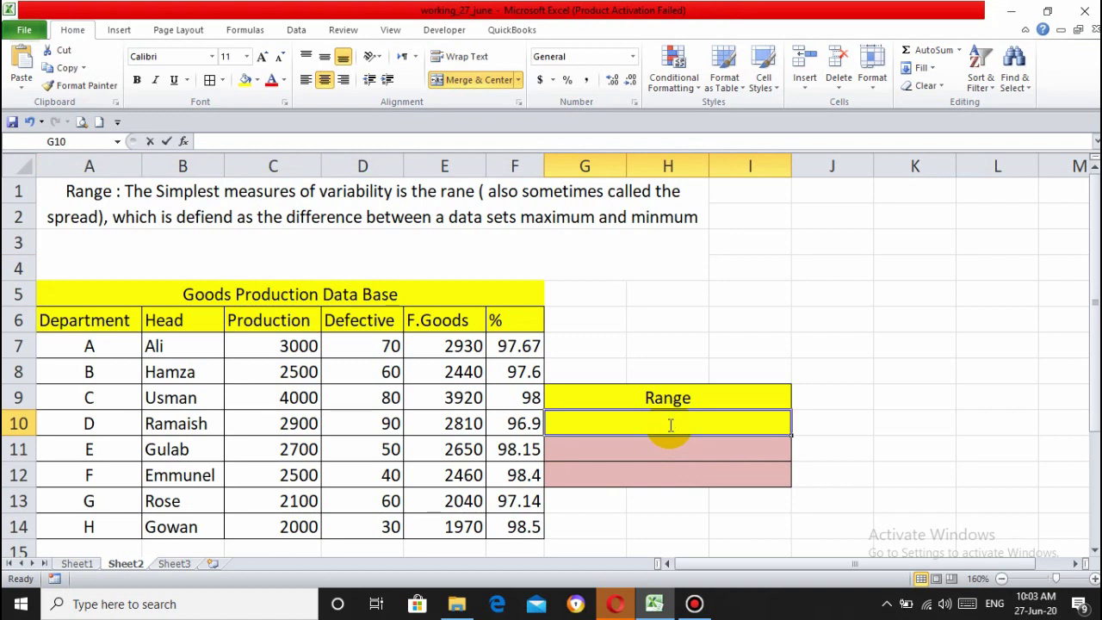
pyautogui.write('MAX')
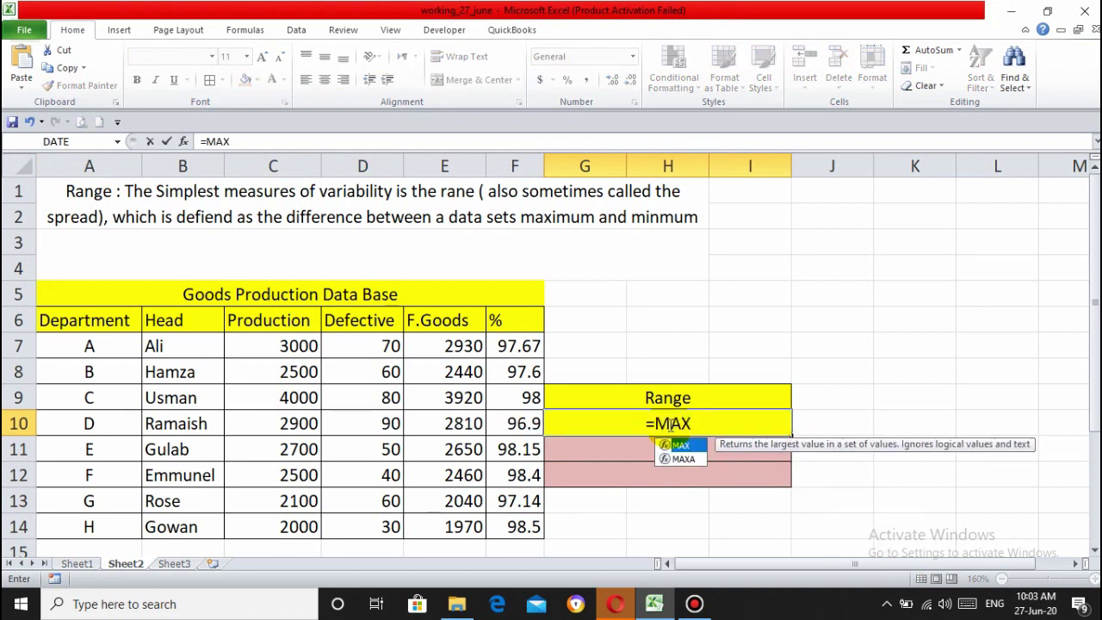
pyautogui.write('(')
pyautogui.moveTo(303, 336); pyautogui.dragTo(297, 521)
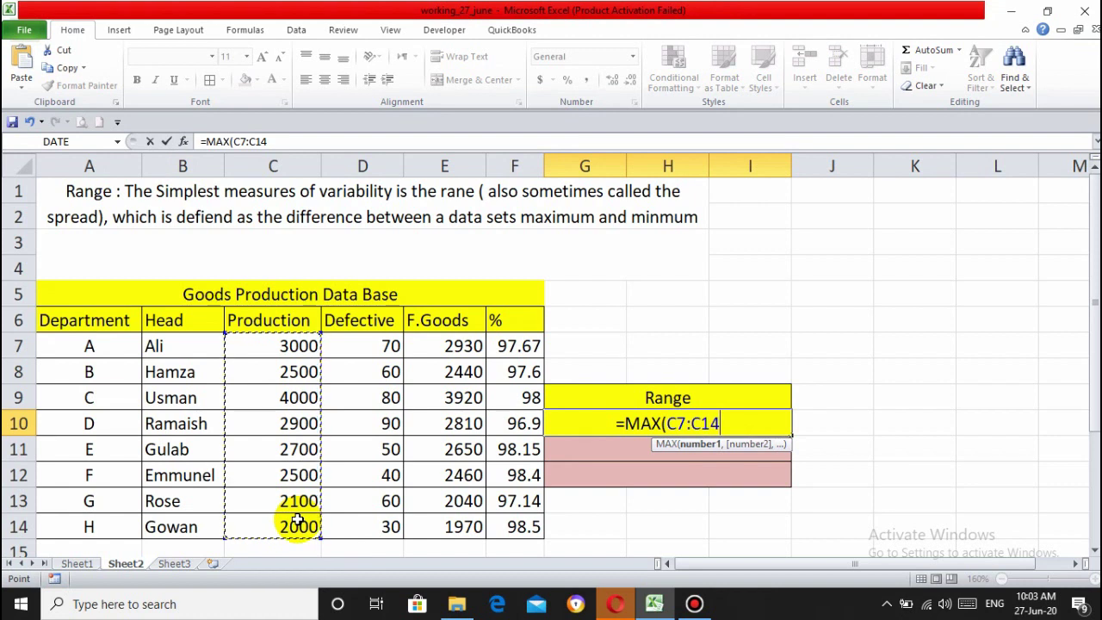
pyautogui.write(') ')
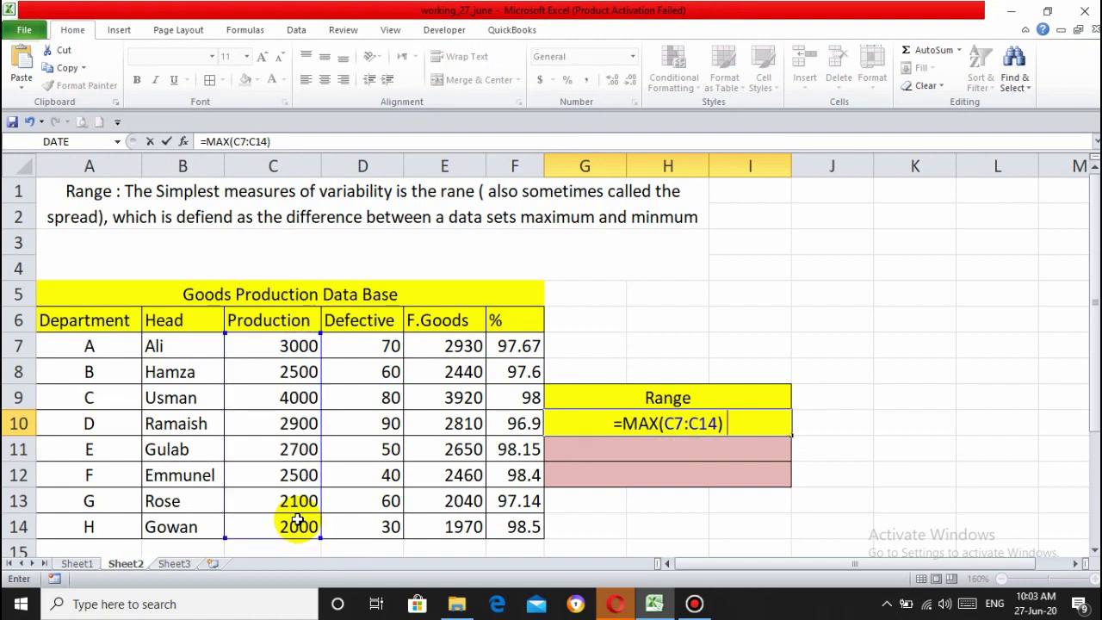
pyautogui.write('- ')
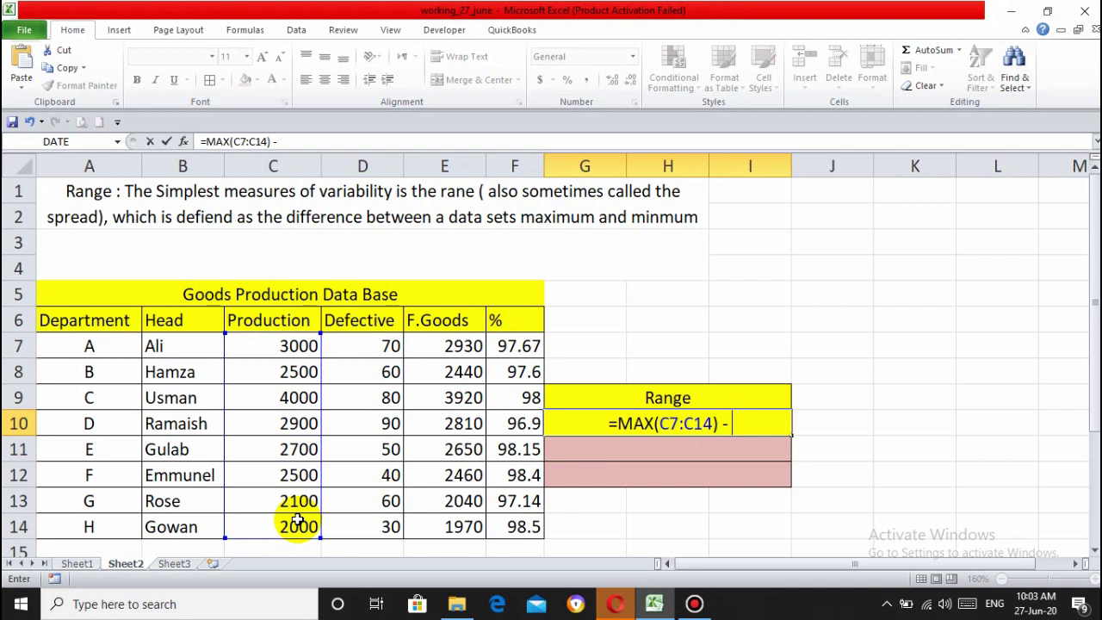
pyautogui.write('MIN')
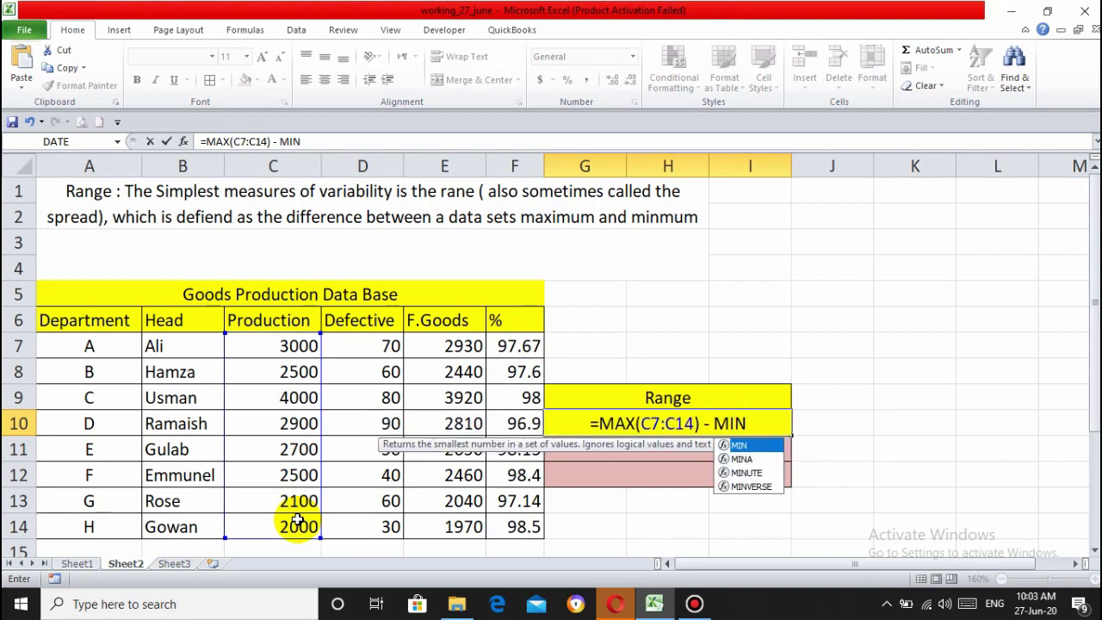
pyautogui.write('(')
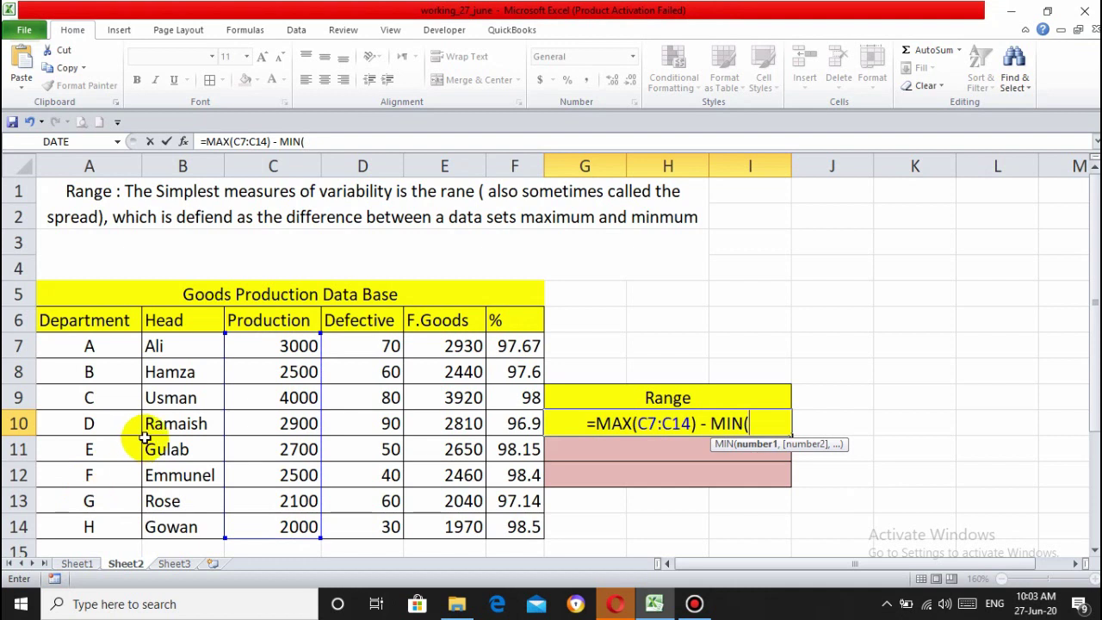
pyautogui.moveTo(291, 349); pyautogui.dragTo(281, 531)
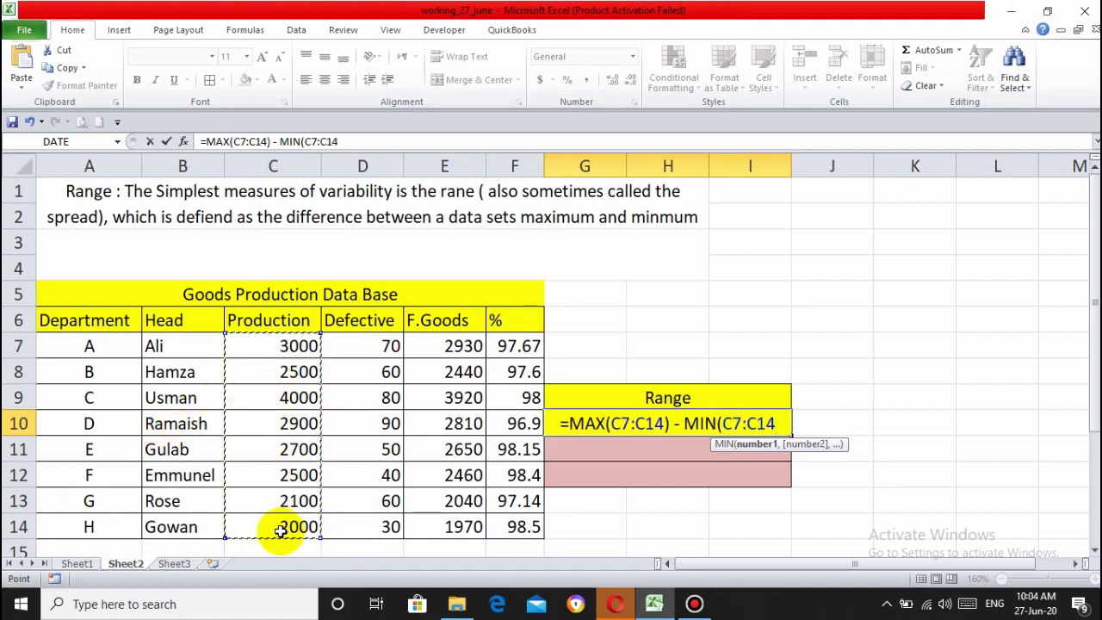
pyautogui.write(')')
pyautogui.press('Return')
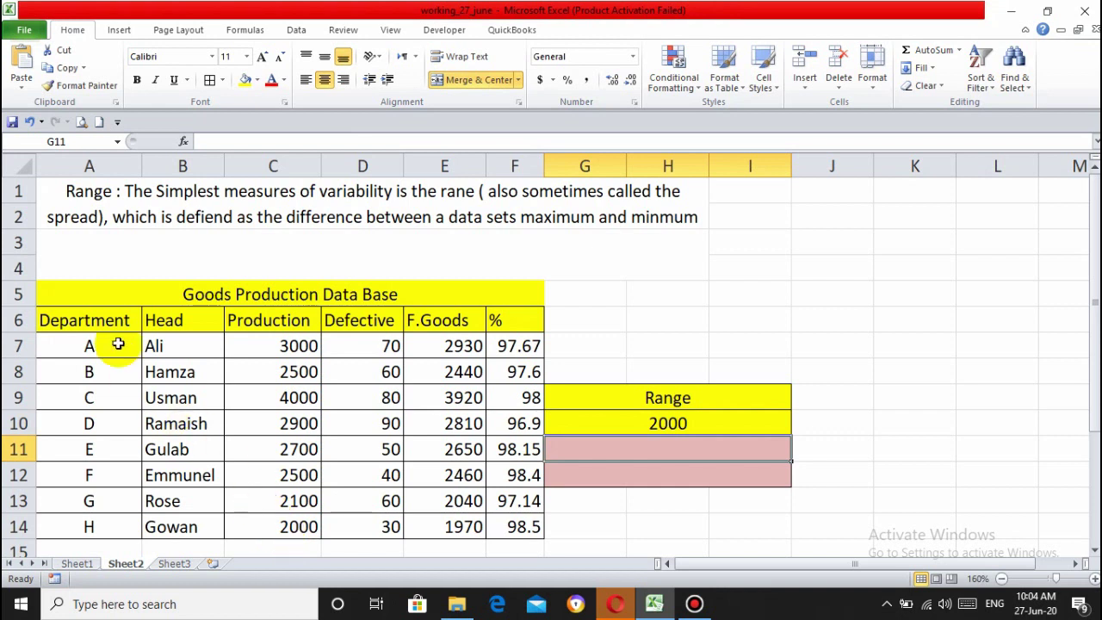
pyautogui.click(195, 294)
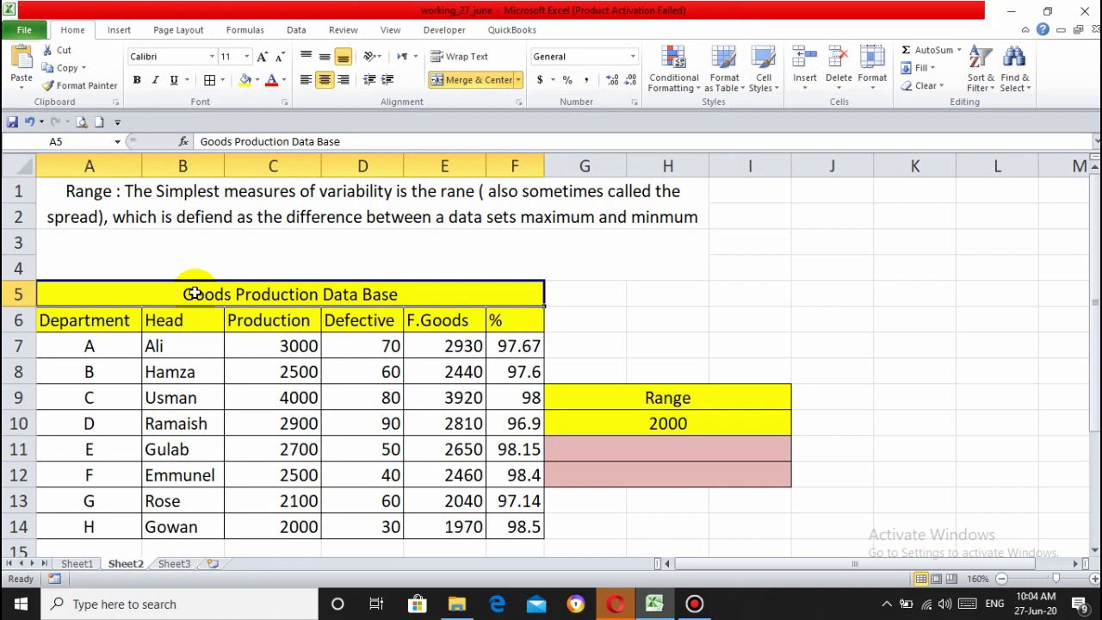
pyautogui.click(93, 319)
pyautogui.press('Down')
pyautogui.press('Down')
pyautogui.press('Down')
pyautogui.press('Down')
pyautogui.press('Down')
pyautogui.press('Down')
pyautogui.press('Down')
pyautogui.press('Up')
pyautogui.press('Up')
pyautogui.press('Up')
pyautogui.press('Up')
pyautogui.press('Up')
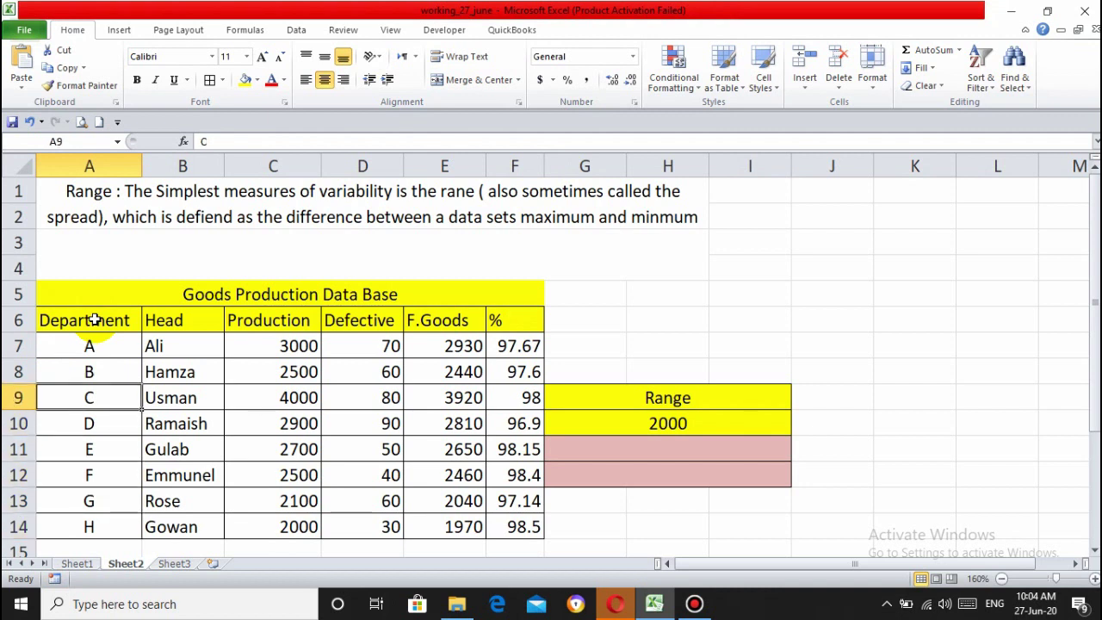
pyautogui.press('Up')
pyautogui.press('Up')
pyautogui.press('Up')
pyautogui.press('Right')
pyautogui.press('Down')
pyautogui.press('Down')
pyautogui.press('Down')
pyautogui.press('Up')
pyautogui.press('Up')
pyautogui.press('Up')
pyautogui.press('Right')
pyautogui.press('Down')
pyautogui.press('Down')
pyautogui.press('Down')
pyautogui.press('Down')
pyautogui.press('Down')
pyautogui.press('Down')
pyautogui.press('Down')
pyautogui.press('Up')
pyautogui.press('Up')
pyautogui.press('Up')
pyautogui.press('Up')
pyautogui.press('Up')
pyautogui.press('Up')
pyautogui.press('Up')
pyautogui.press('Right')
pyautogui.press('Down')
pyautogui.press('Down')
pyautogui.press('Down')
pyautogui.press('Up')
pyautogui.press('Up')
pyautogui.press('Up')
pyautogui.press('Right')
pyautogui.press('Down')
pyautogui.press('Down')
pyautogui.press('Up')
pyautogui.press('Up')
pyautogui.press('Right')
pyautogui.press('Down')
pyautogui.press('Down')
pyautogui.press('Down')
pyautogui.press('Down')
pyautogui.press('Up')
pyautogui.press('Up')
pyautogui.press('Up')
pyautogui.press('Left')
pyautogui.press('Left')
pyautogui.press('Left')
pyautogui.press('Down')
pyautogui.press('Down')
pyautogui.press('Down')
pyautogui.press('Down')
pyautogui.press('Down')
pyautogui.press('Down')
pyautogui.press('Up')
pyautogui.press('Up')
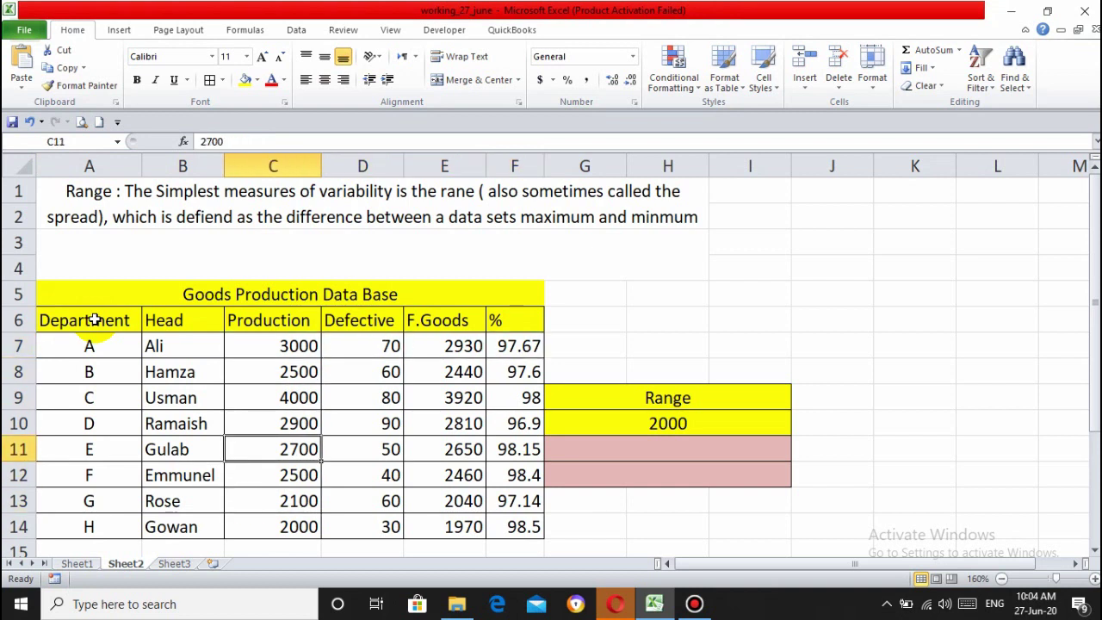